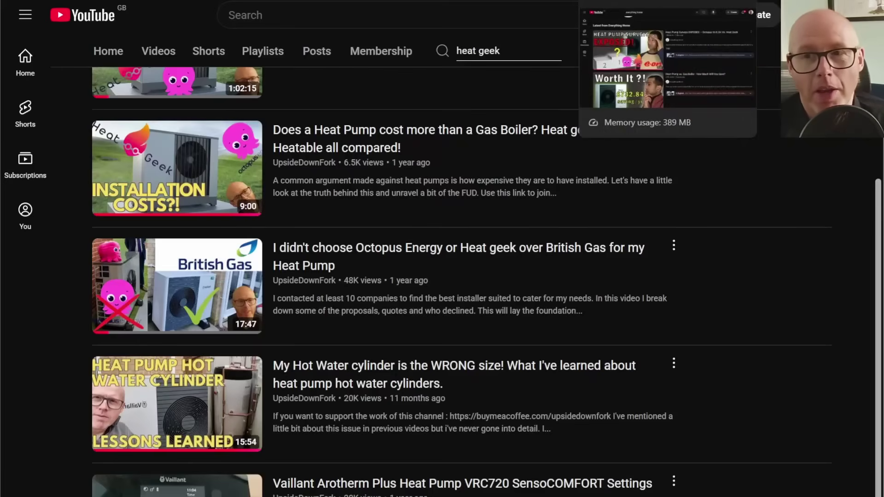
- Switch to the Heat Pump spreadsheet and review the large detached home and small end terrace prices across Heatable, Heat Geek and Octopus
click(599, 1)
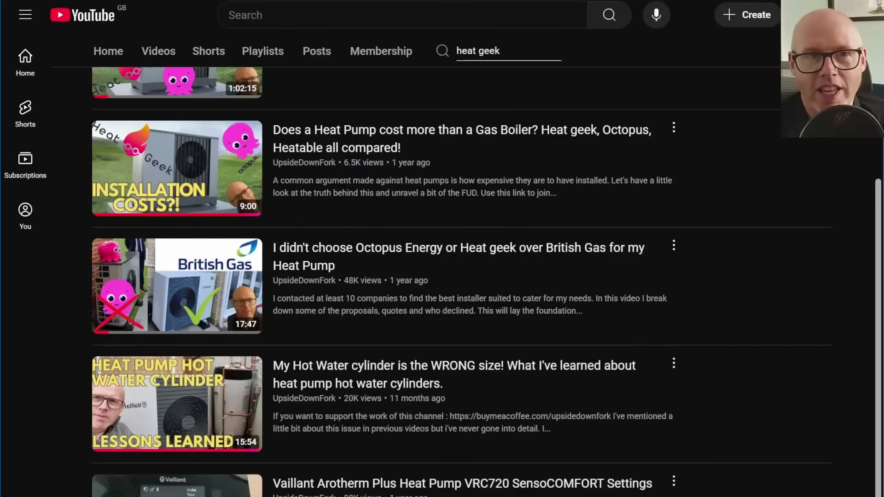
click(645, 1)
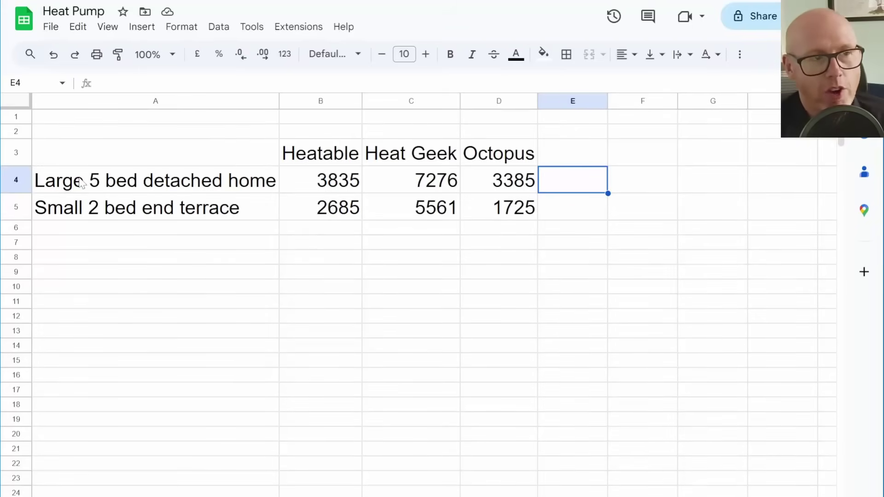
click(16, 180)
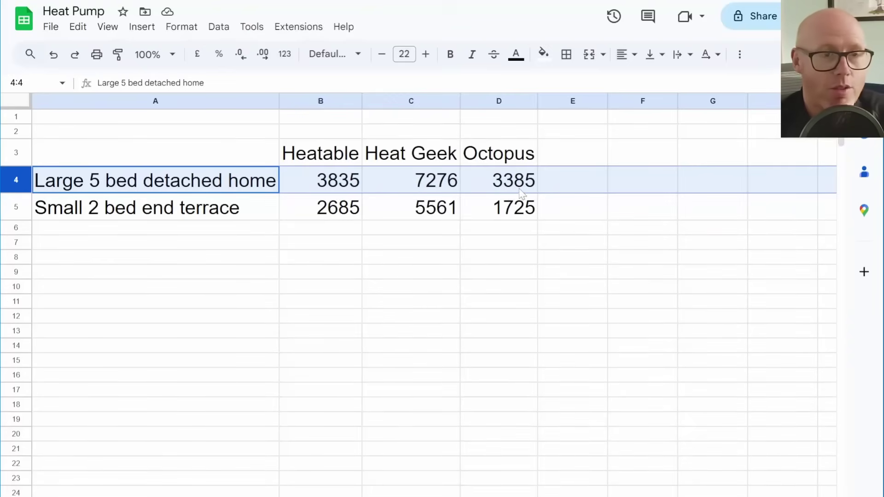
click(16, 208)
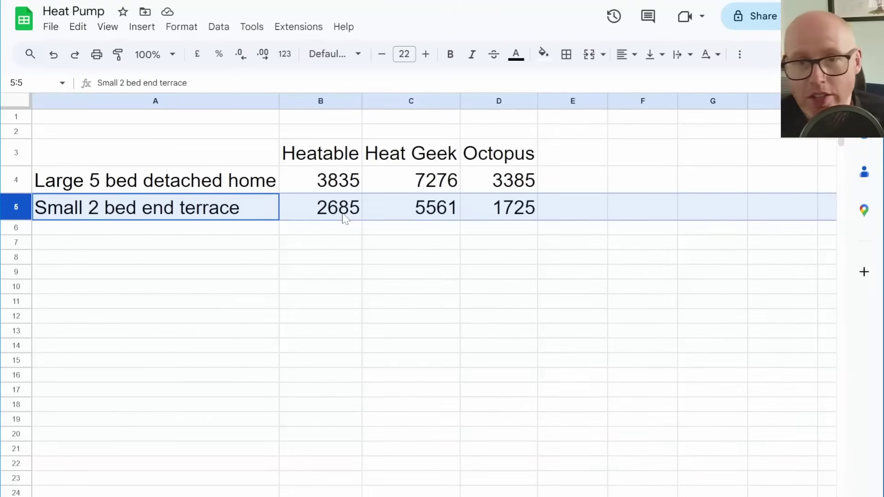
click(427, 215)
click(414, 229)
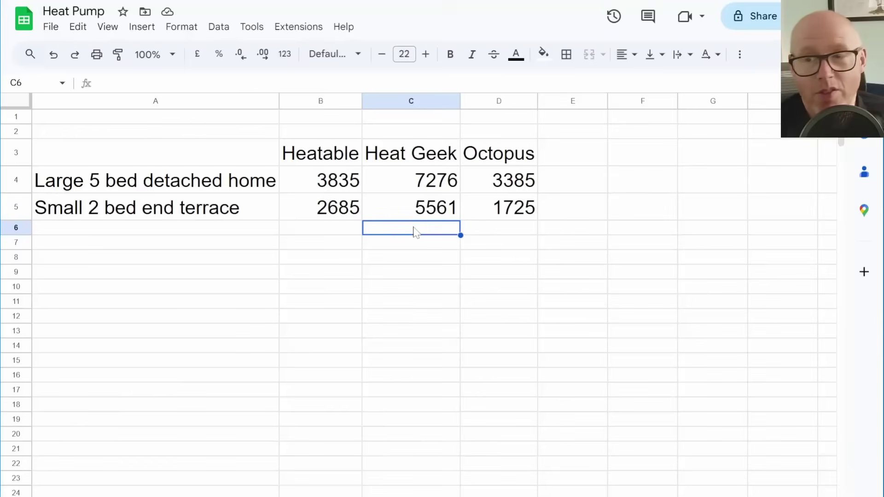
click(491, 208)
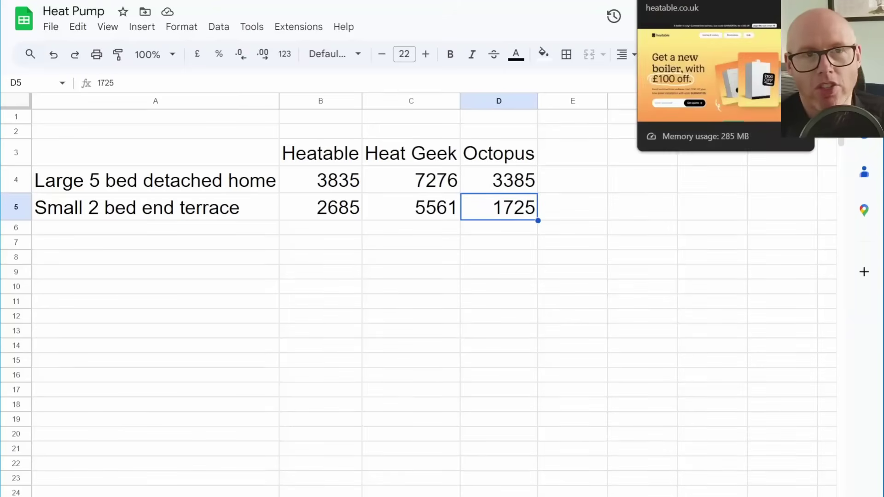
- Switch to the Heatable site and examine the boiler packages and their fixed prices for the large home
click(663, 1)
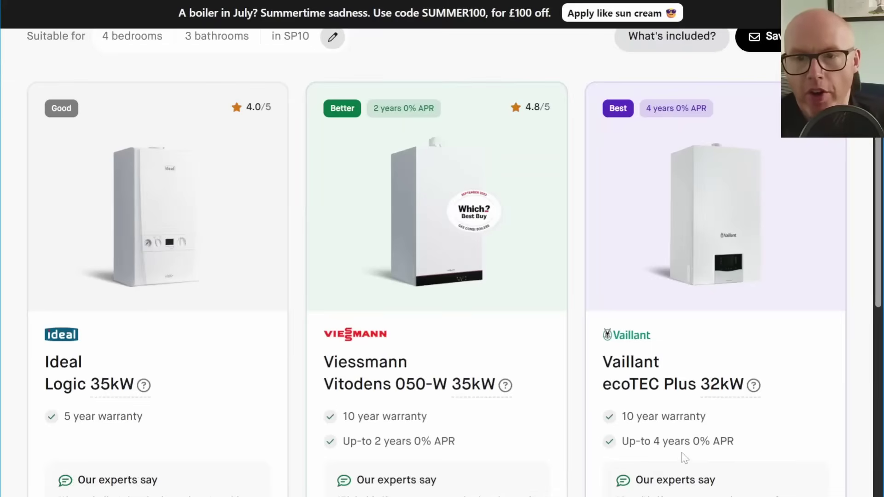
scroll(685, 458, down, 2)
scroll(586, 458, up, 2)
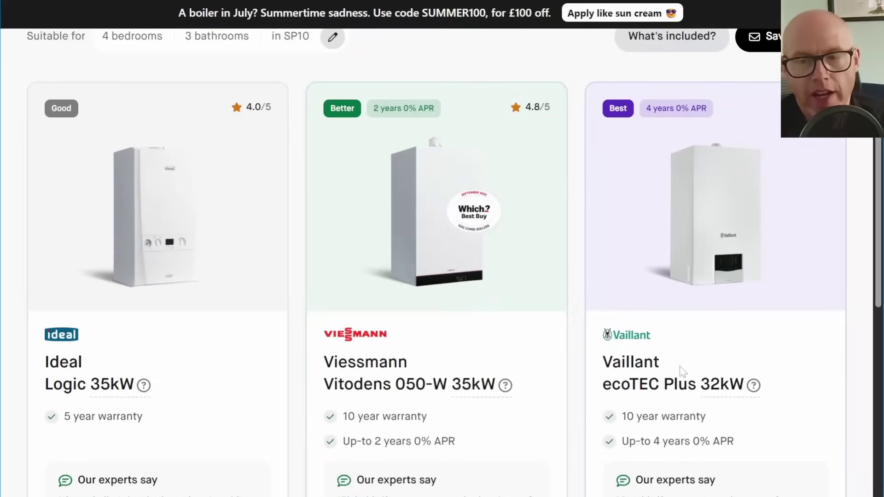
scroll(681, 371, down, 1)
scroll(677, 371, down, 2)
scroll(518, 332, down, 3)
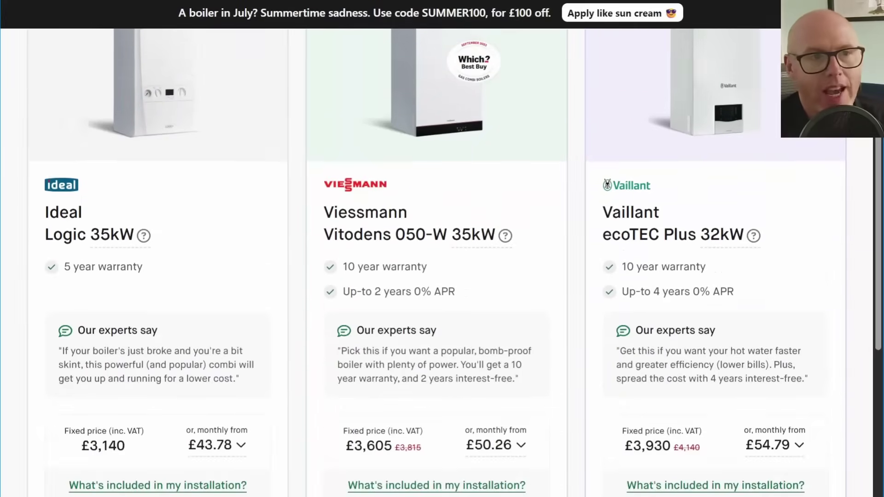
scroll(405, 305, down, 3)
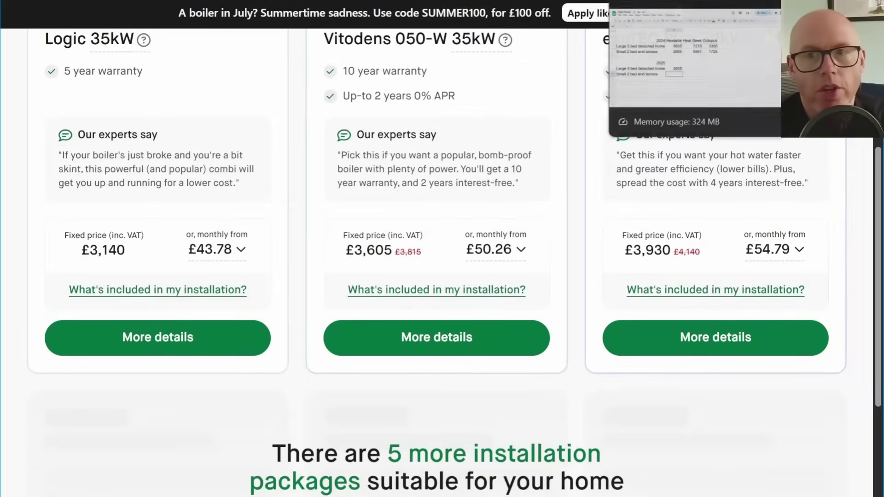
- Check the large home's 2025 Heatable entry in the spreadsheet against the home details and package prices on Heatable
click(654, 3)
click(303, 295)
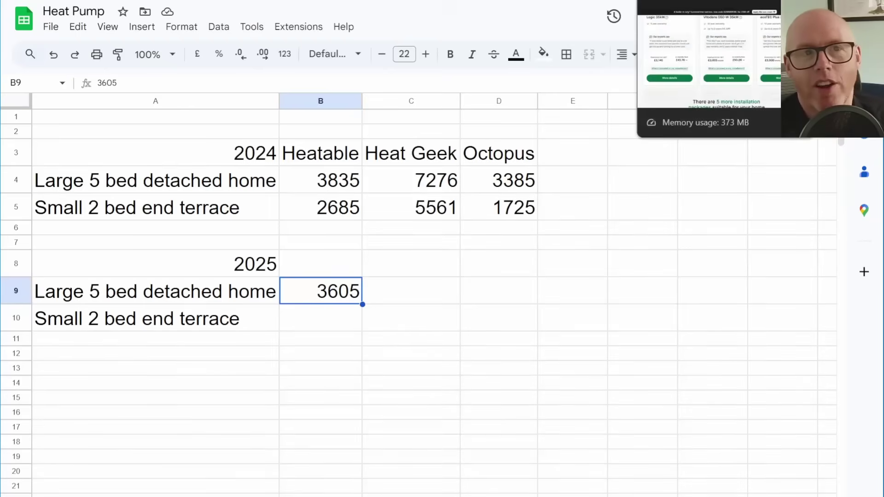
click(668, 2)
scroll(490, 372, up, 3)
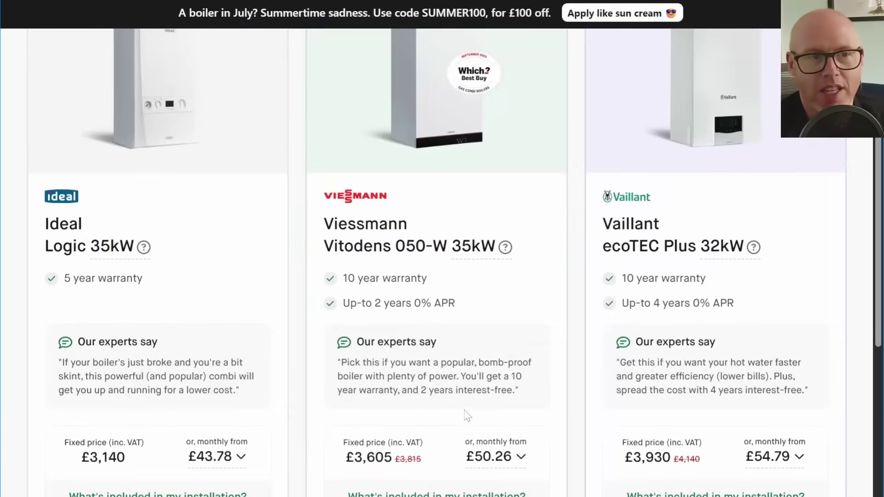
scroll(467, 415, up, 5)
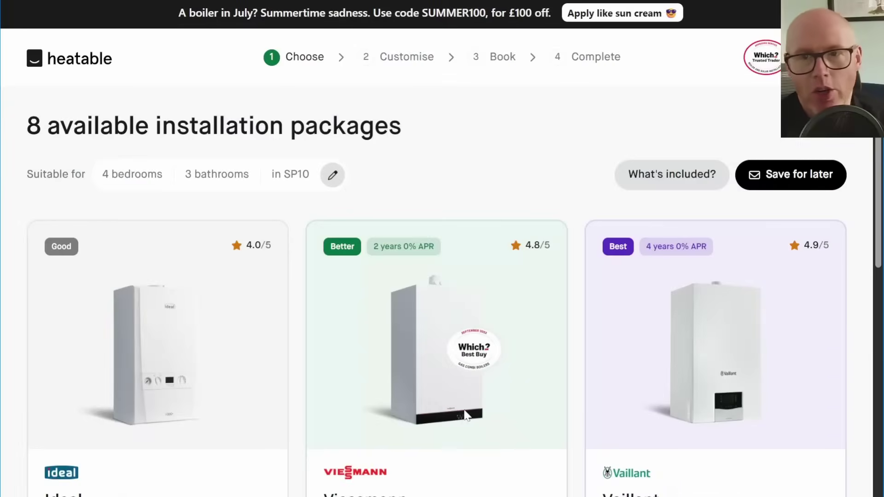
scroll(465, 414, down, 5)
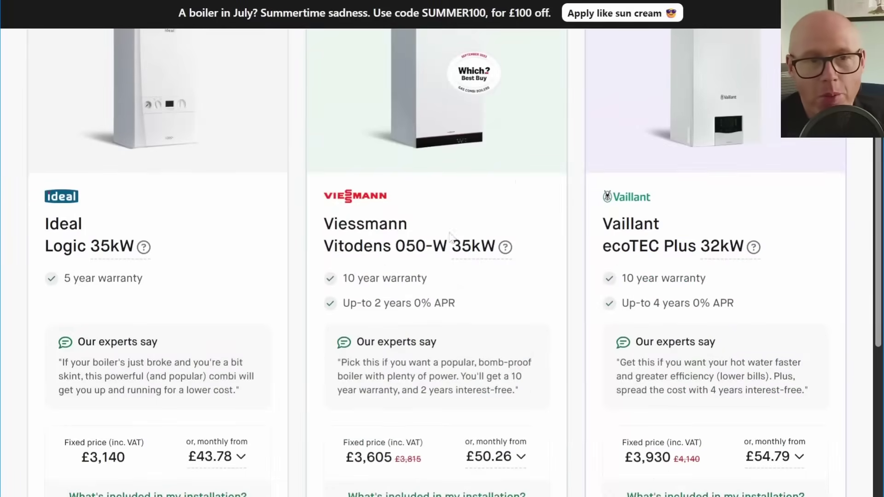
scroll(488, 304, down, 3)
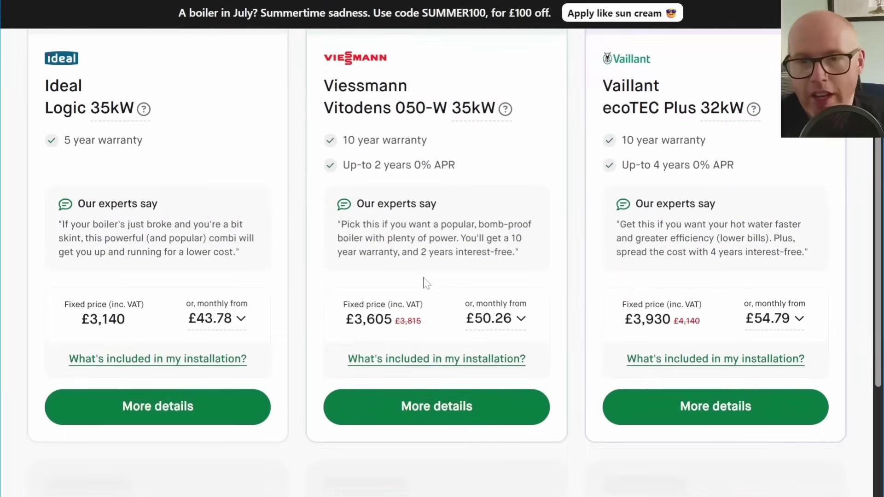
scroll(438, 289, up, 8)
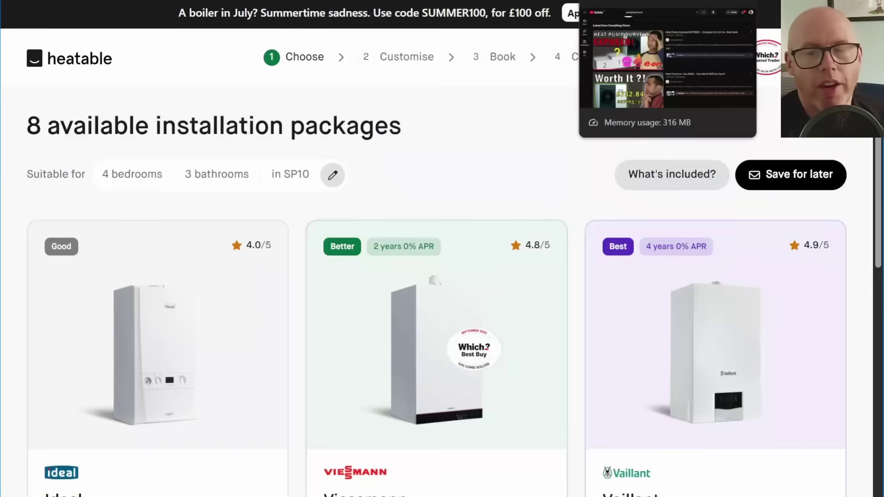
- Switch to the Heat Geek estimate and examine the proposed works, the timeline and the estimated price breakdown
click(645, 2)
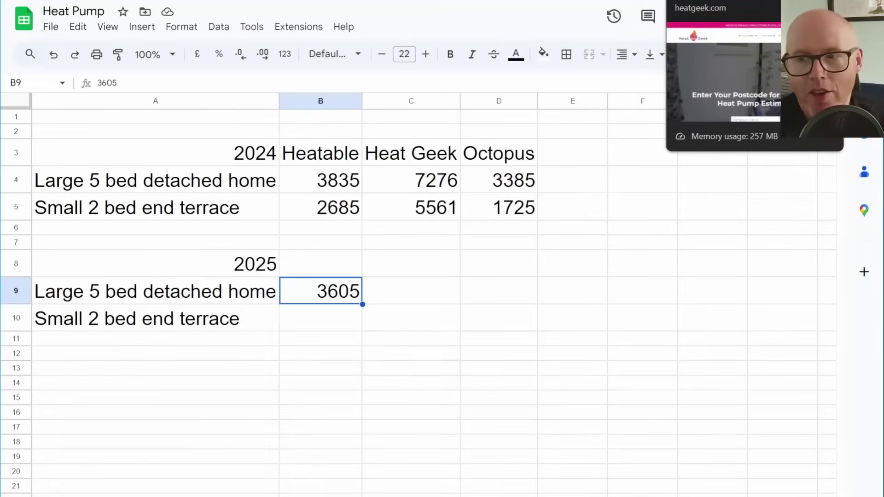
click(709, 1)
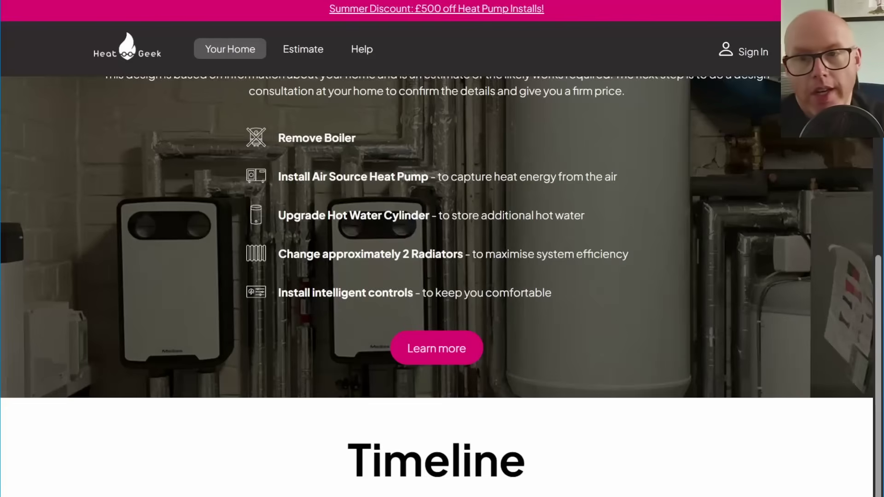
scroll(392, 245, down, 5)
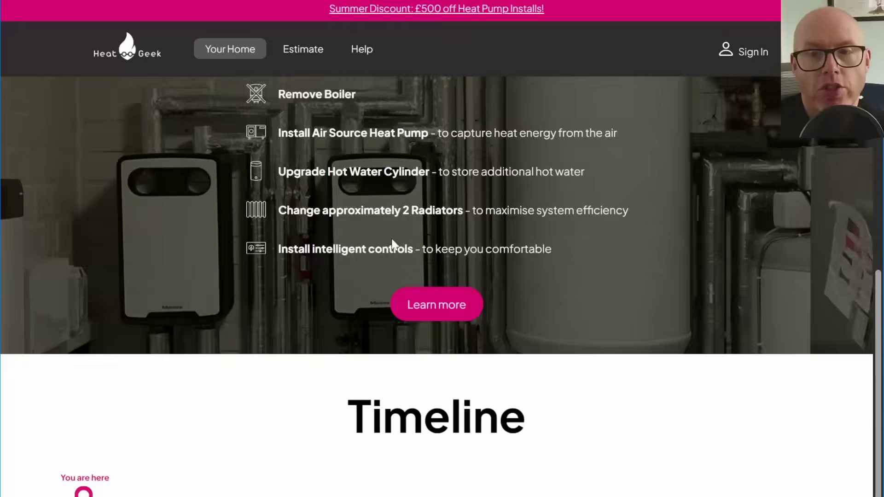
scroll(395, 244, down, 5)
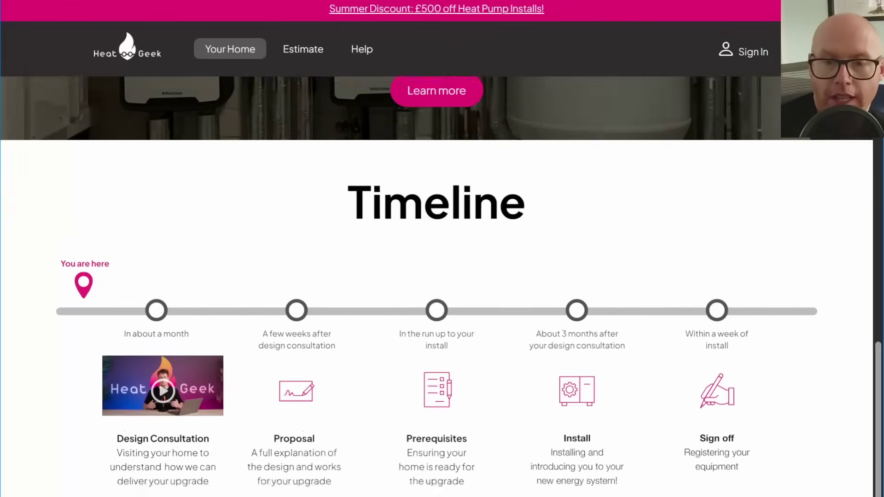
scroll(395, 245, down, 10)
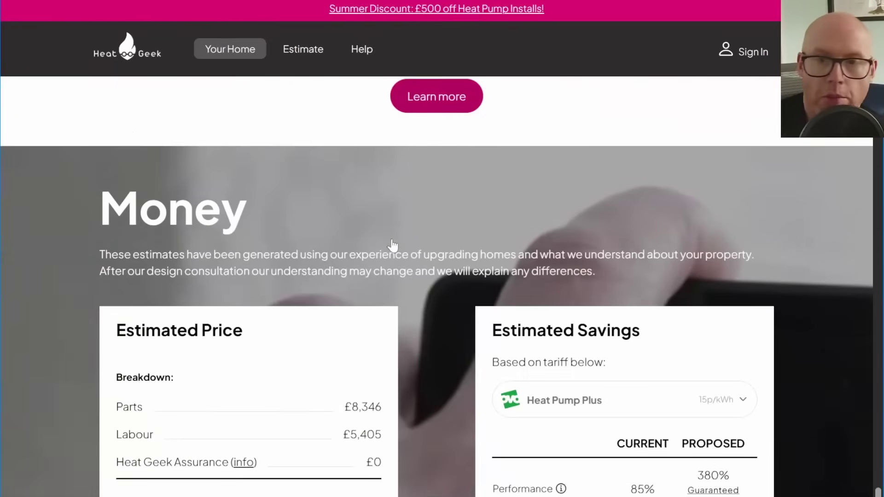
scroll(393, 245, down, 1)
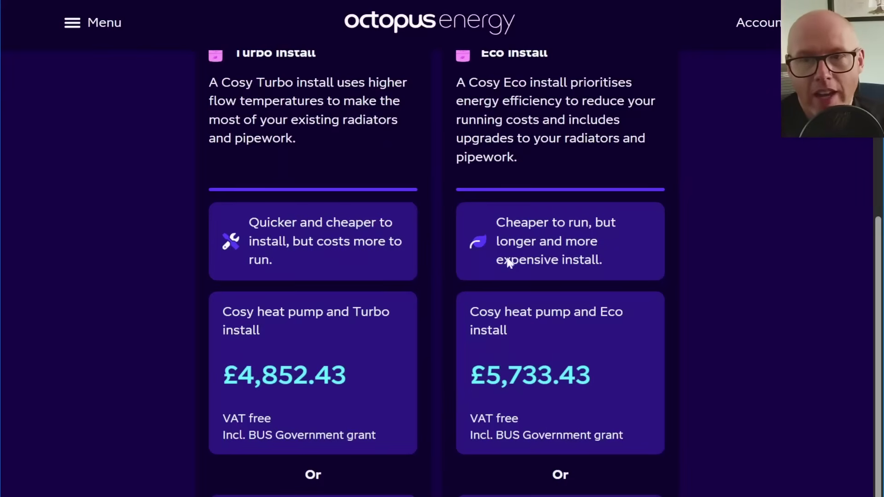
- Compare Octopus Energy's Turbo and Eco install prices and review the large home's 2025 row in the spreadsheet
scroll(549, 188, up, 2)
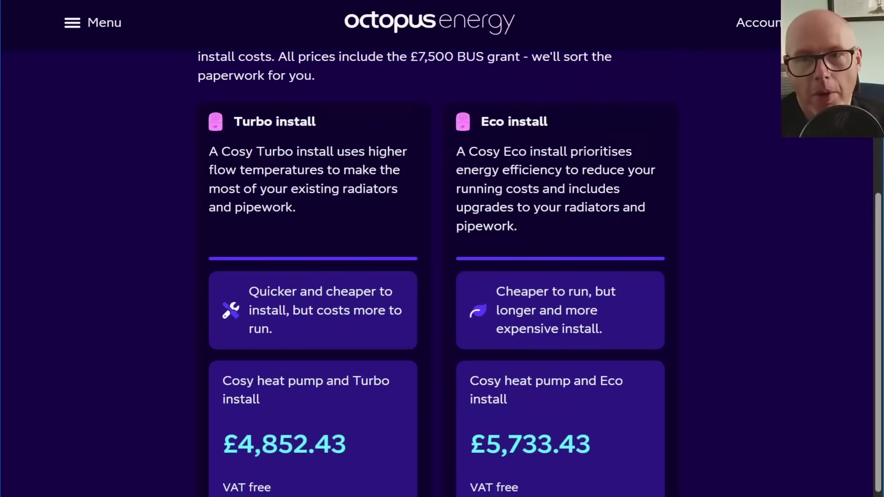
scroll(437, 277, down, 2)
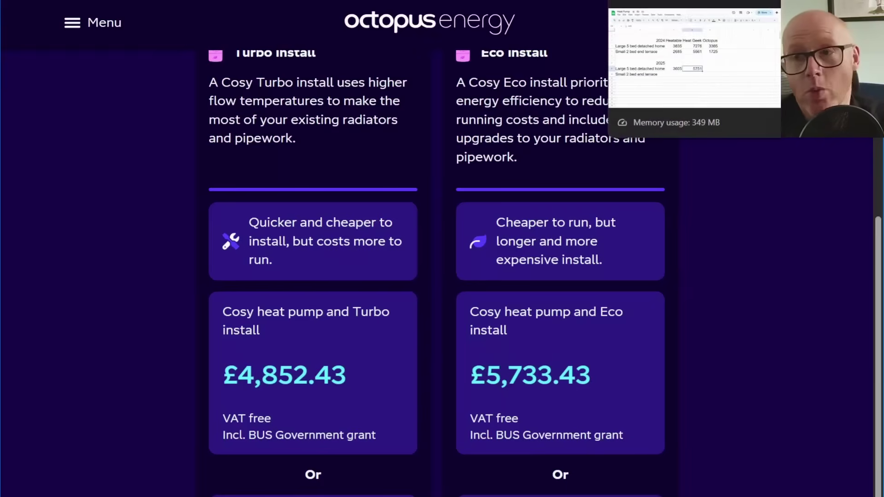
key(ctrl+Tab)
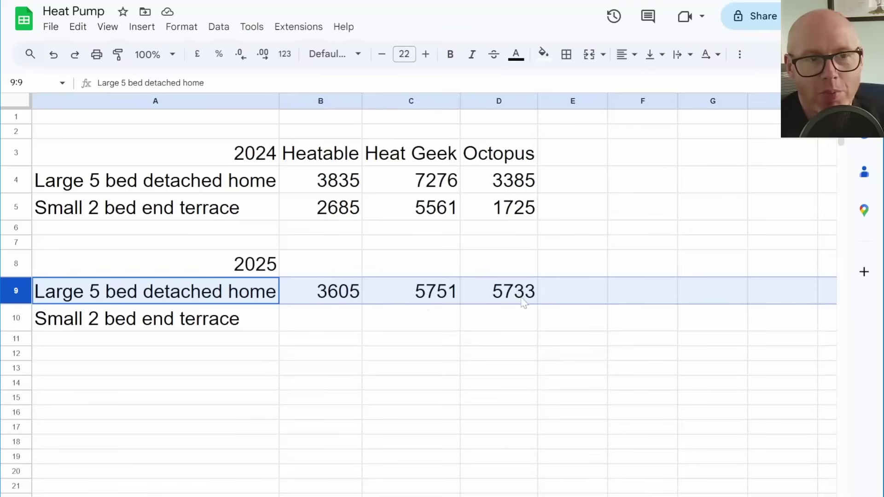
scroll(433, 293, down, 2)
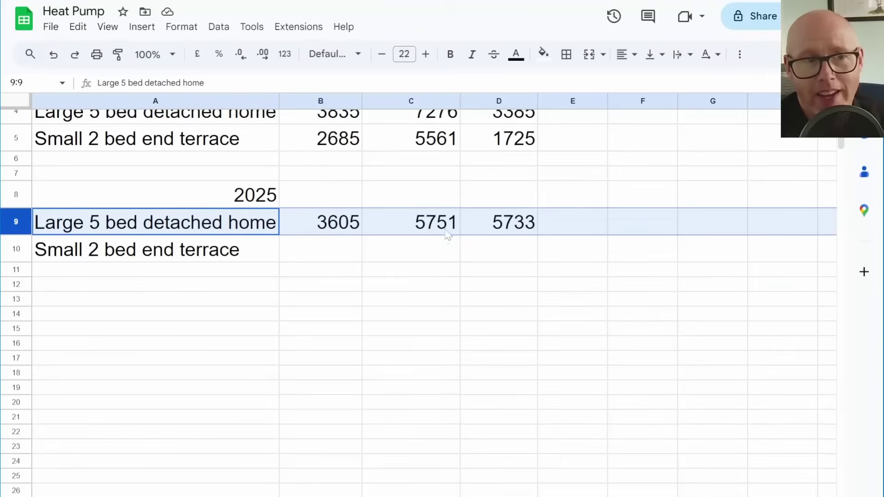
scroll(425, 288, up, 2)
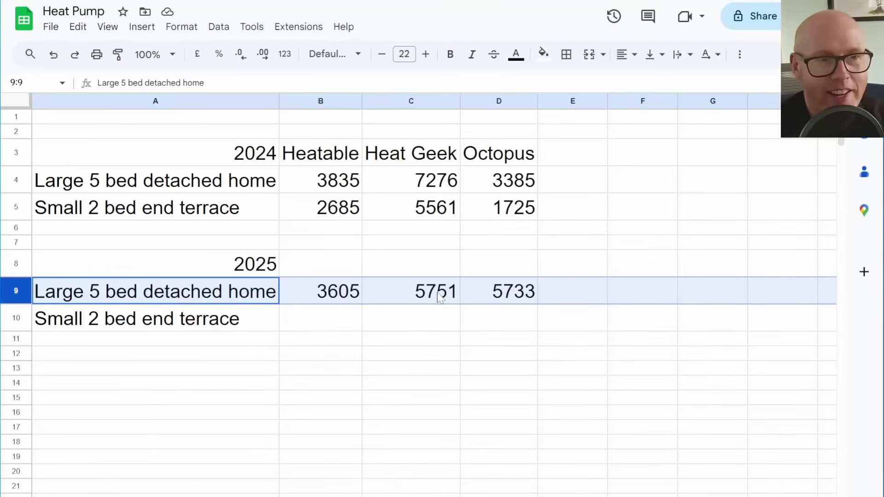
- Look up the Worcester Bosch Greenstar 4000 price on Heatable and enter 2410 as the small end terrace's 2025 Heatable price
click(332, 325)
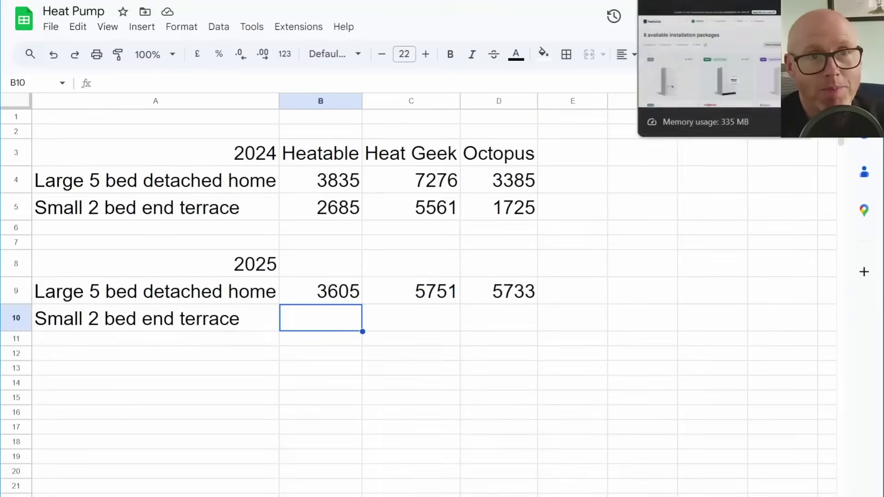
click(668, 1)
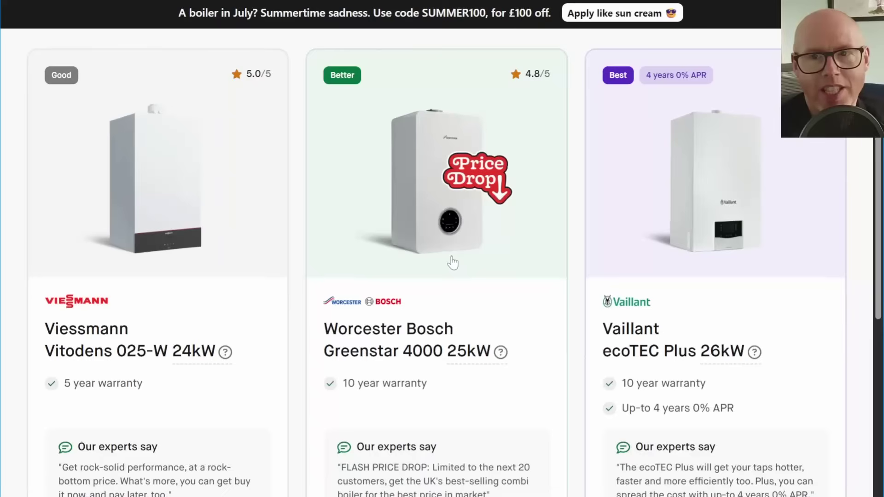
scroll(453, 263, down, 3)
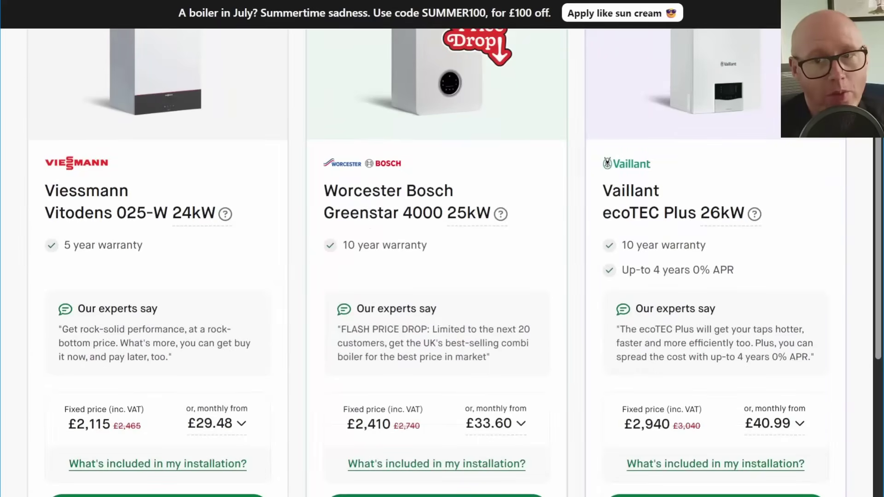
scroll(453, 229, down, 2)
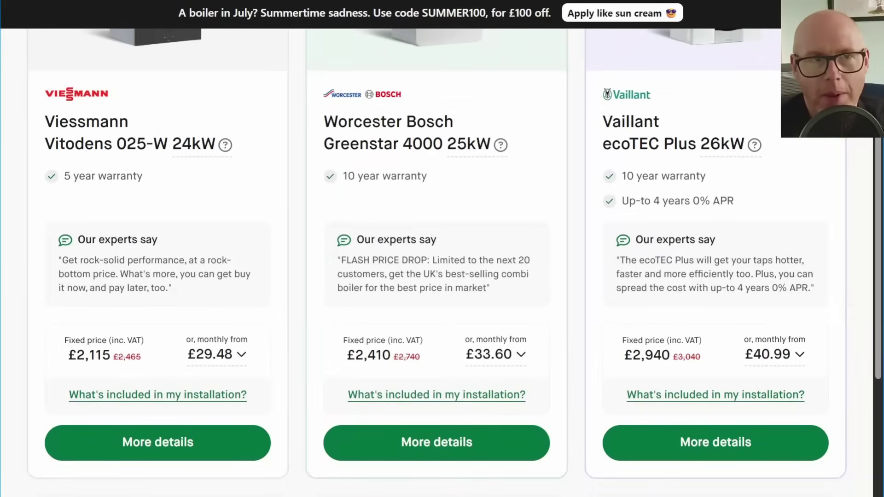
key(ctrl+Tab)
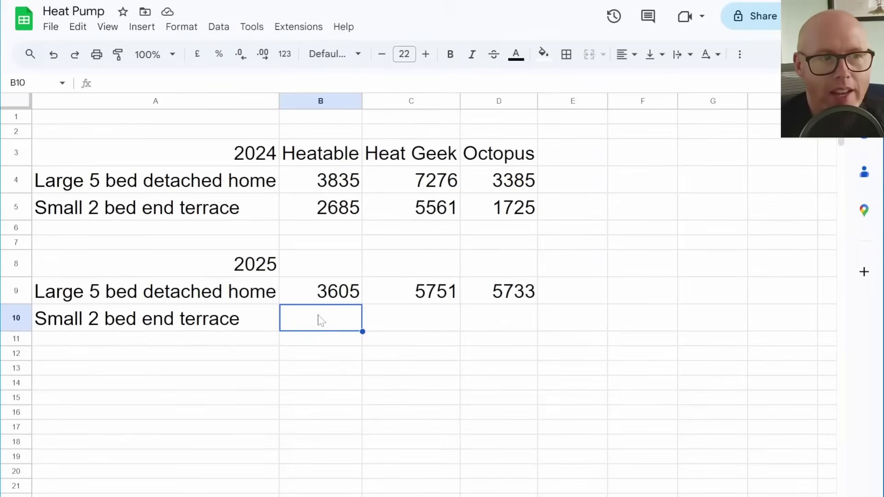
text(2410)
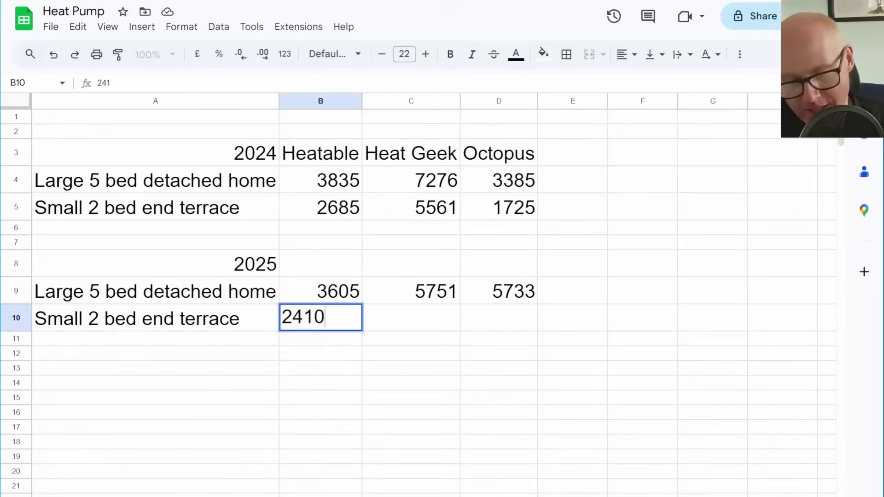
click(413, 321)
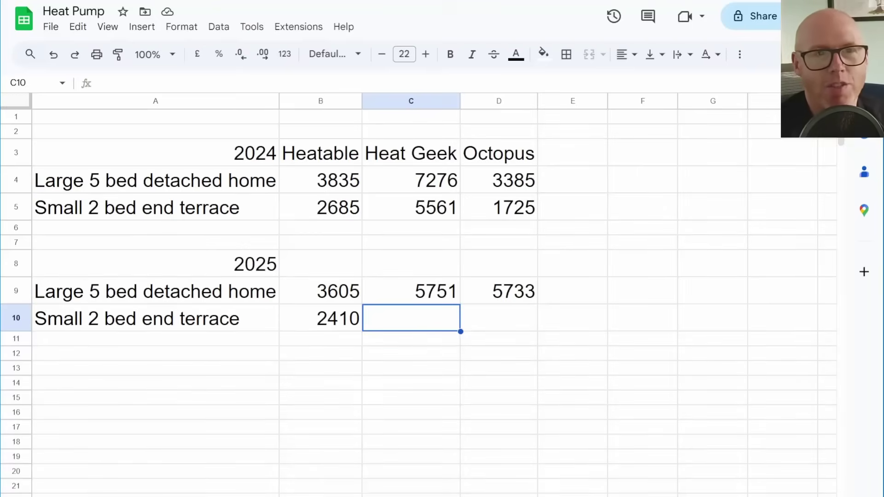
- Look up the small home's total cost on the Heat Geek estimate and enter 5080 as its 2025 Heat Geek price
click(723, 2)
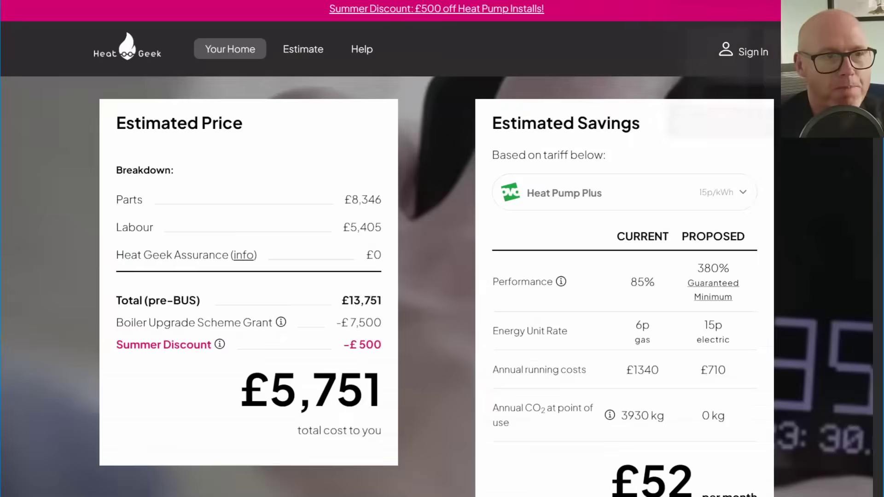
scroll(436, 330, down, 10)
scroll(437, 331, down, 8)
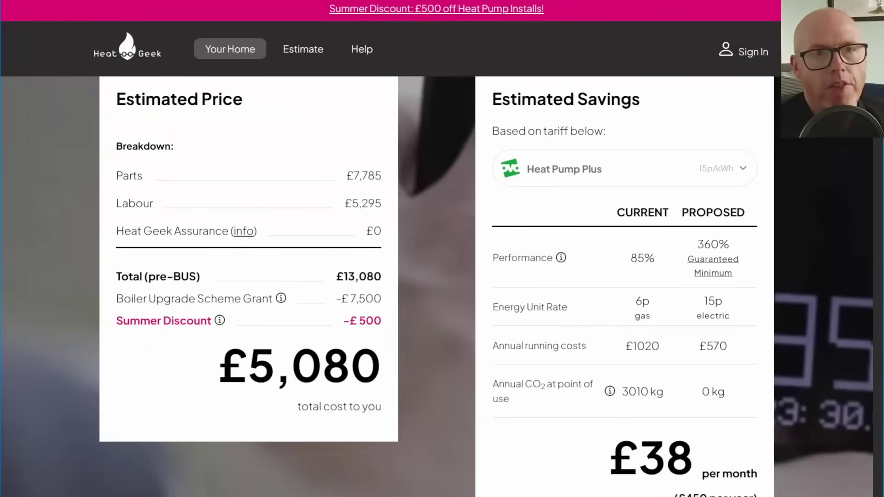
key(ctrl+shift+Tab)
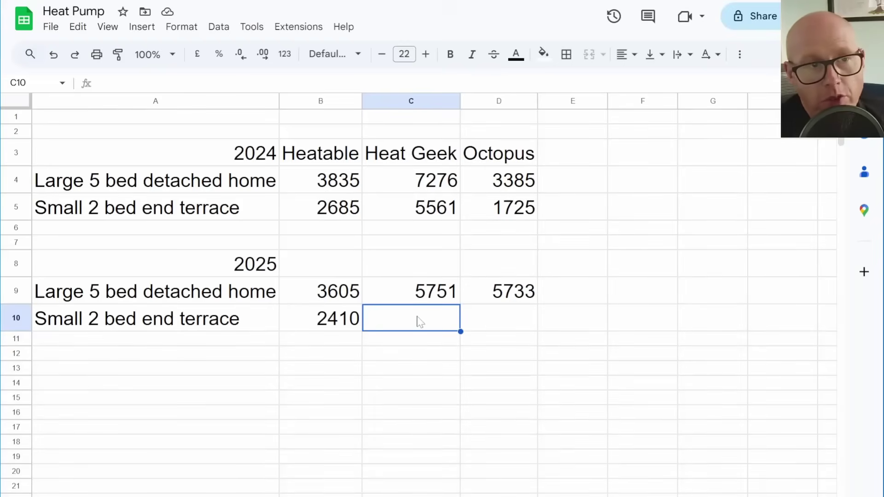
text(5080)
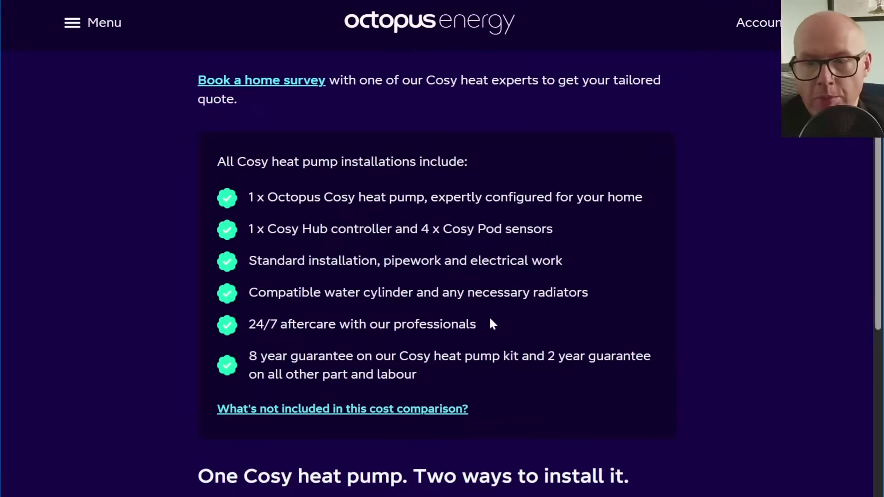
- Copy 4,669 from Octopus Energy's Eco install price and paste it as the small end terrace's 2025 Octopus price in D10
scroll(492, 324, down, 10)
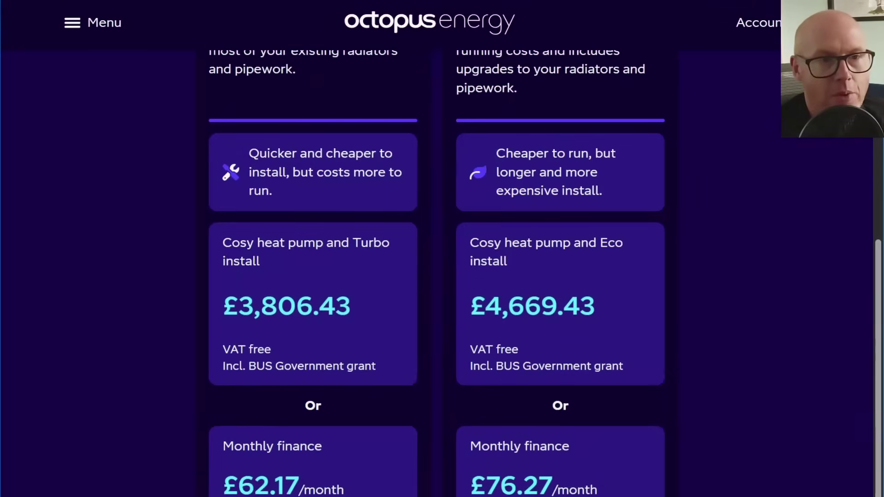
drag(485, 306, 556, 306)
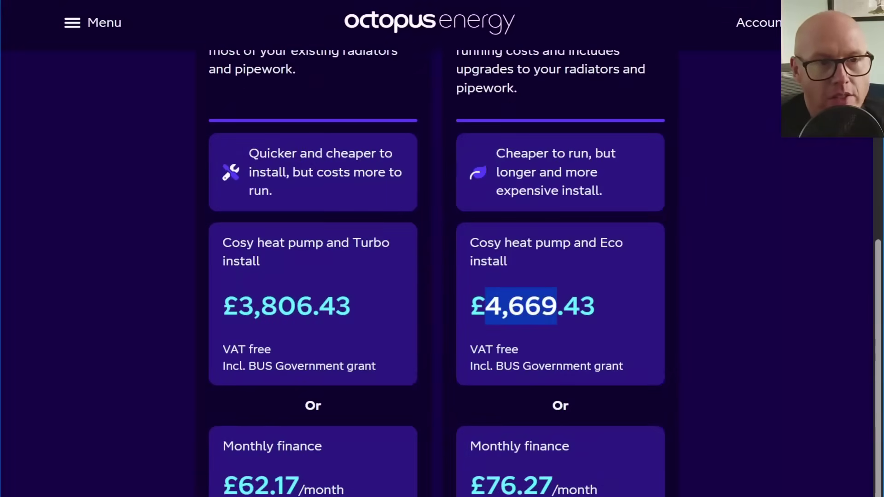
right_click(540, 306)
click(548, 324)
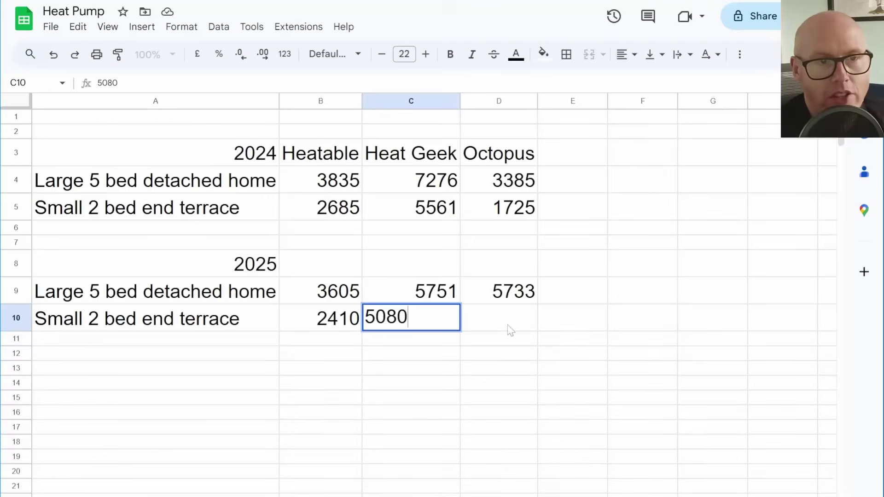
click(510, 328)
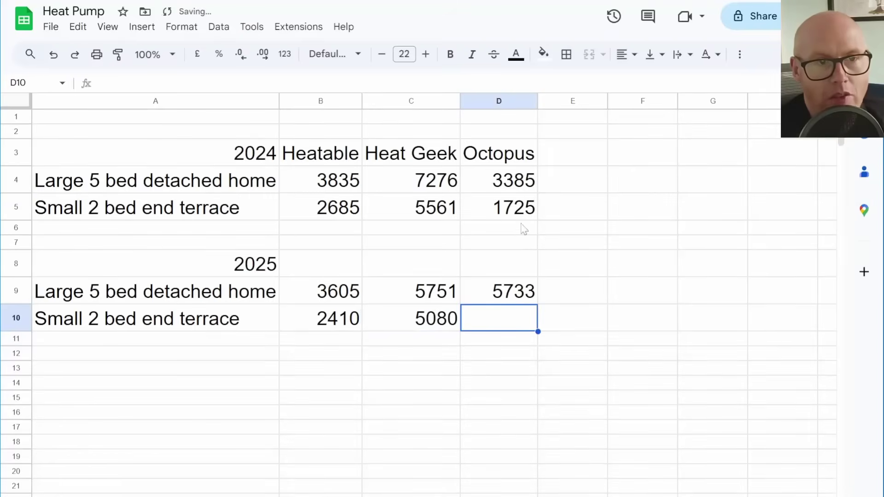
right_click(507, 323)
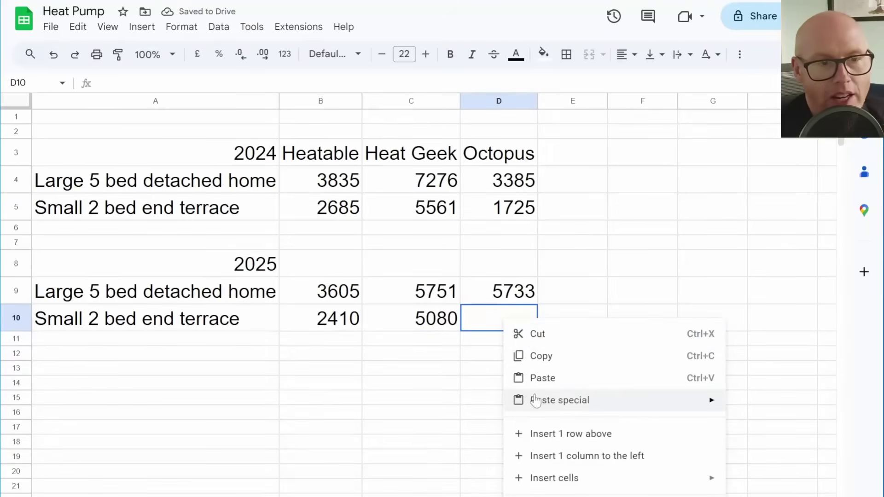
mouse_move(535, 401)
click(413, 407)
click(459, 387)
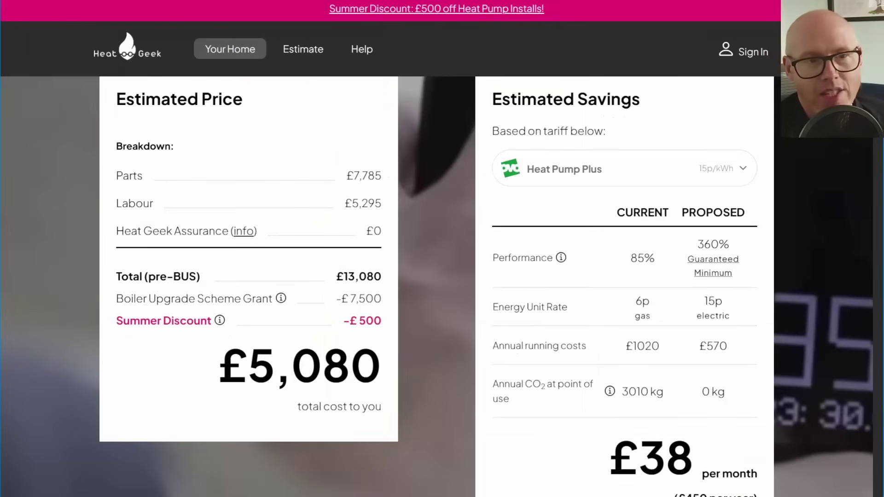
- Review the price breakdown and estimated savings in the small home's Heat Geek estimate
scroll(719, 239, down, 1)
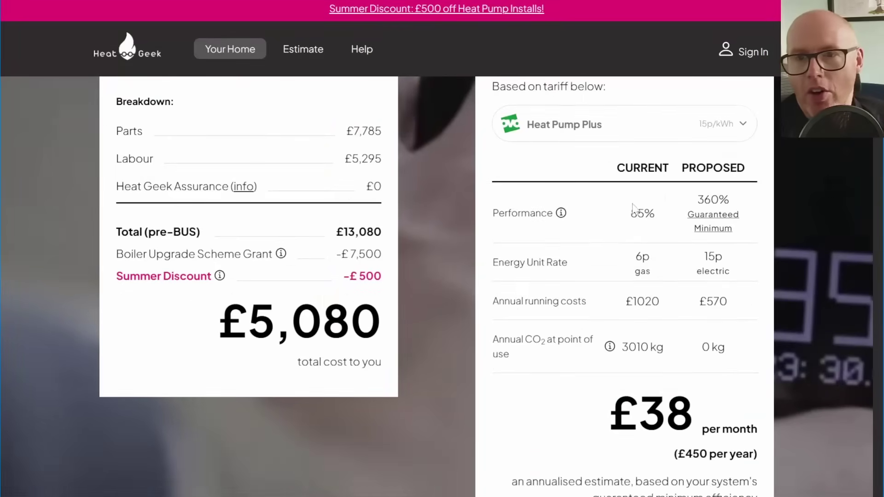
scroll(585, 177, up, 2)
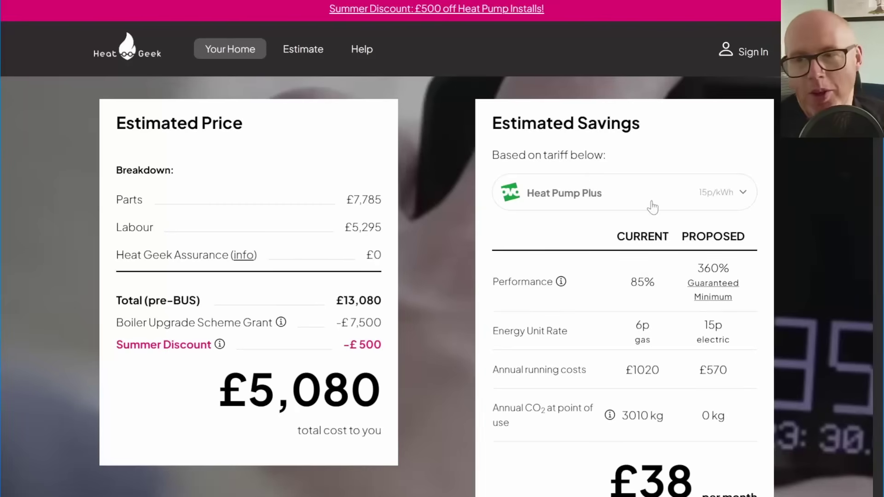
scroll(653, 208, down, 2)
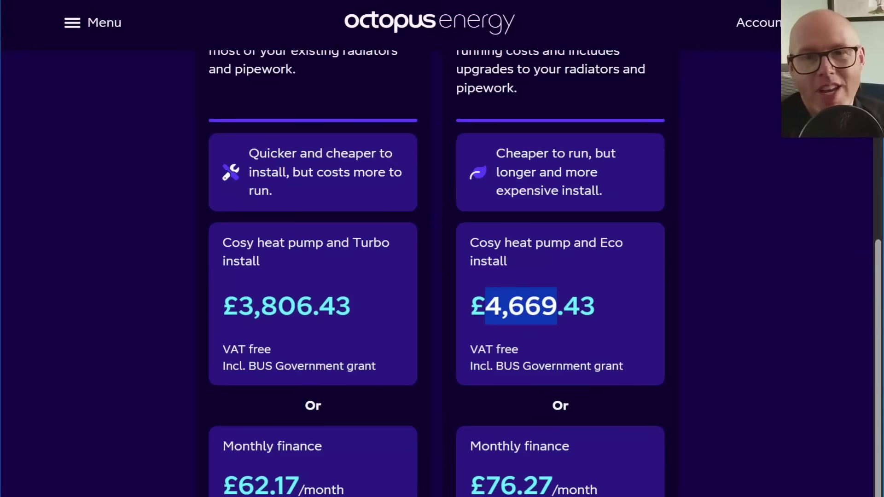
- Examine the monthly finance, the next steps and the Turbo and Eco install descriptions on the Octopus Energy quote
scroll(594, 308, down, 3)
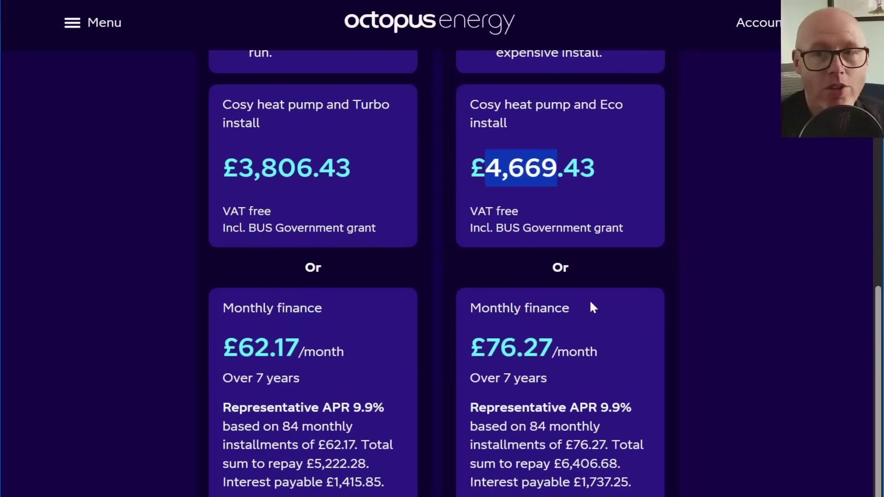
scroll(591, 304, down, 18)
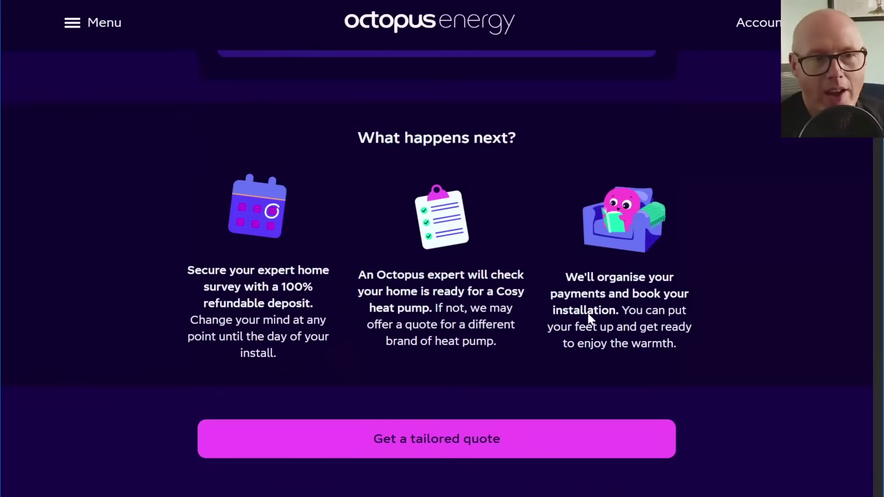
scroll(587, 311, up, 20)
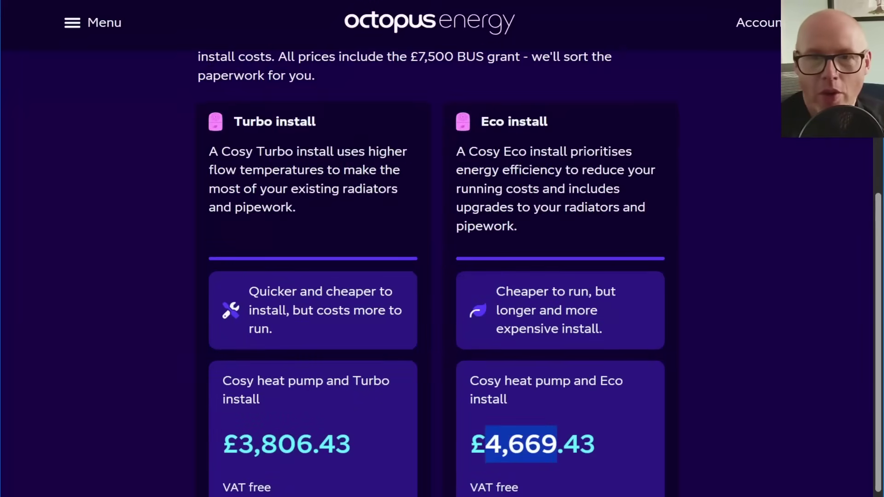
scroll(587, 311, up, 3)
scroll(442, 276, down, 3)
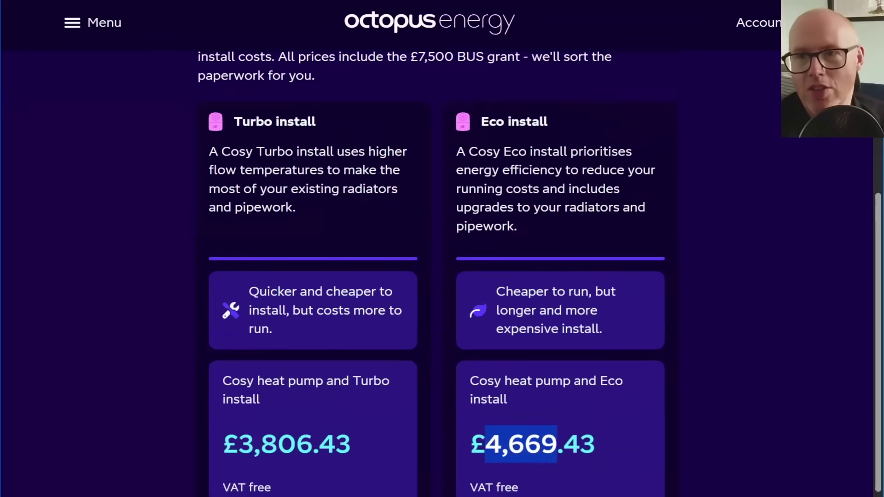